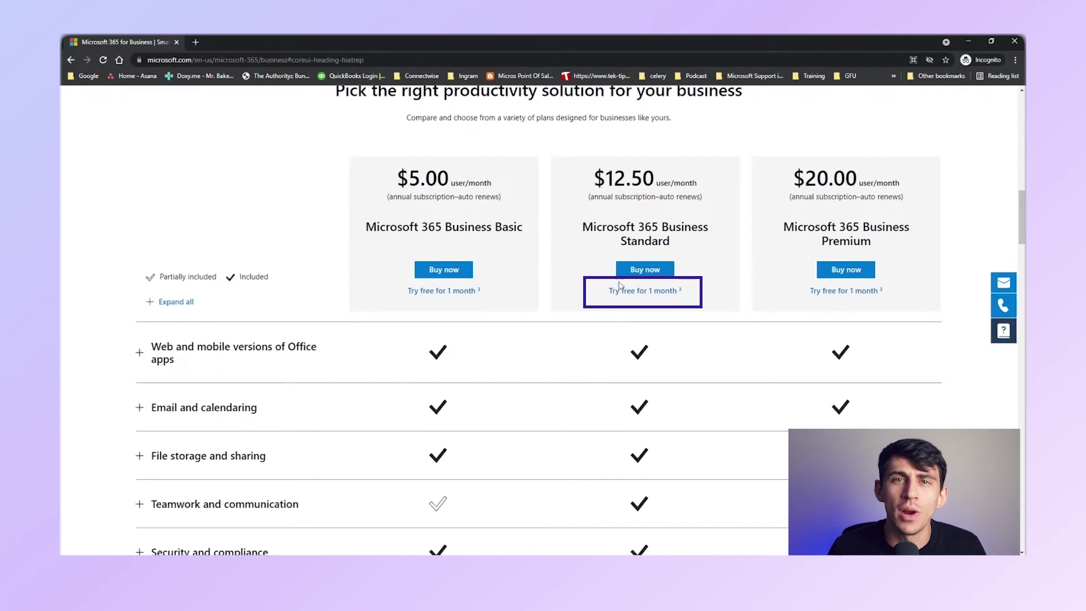
Start the Business Standard one-month free trial with the work email and begin account setup
left_click(637, 295)
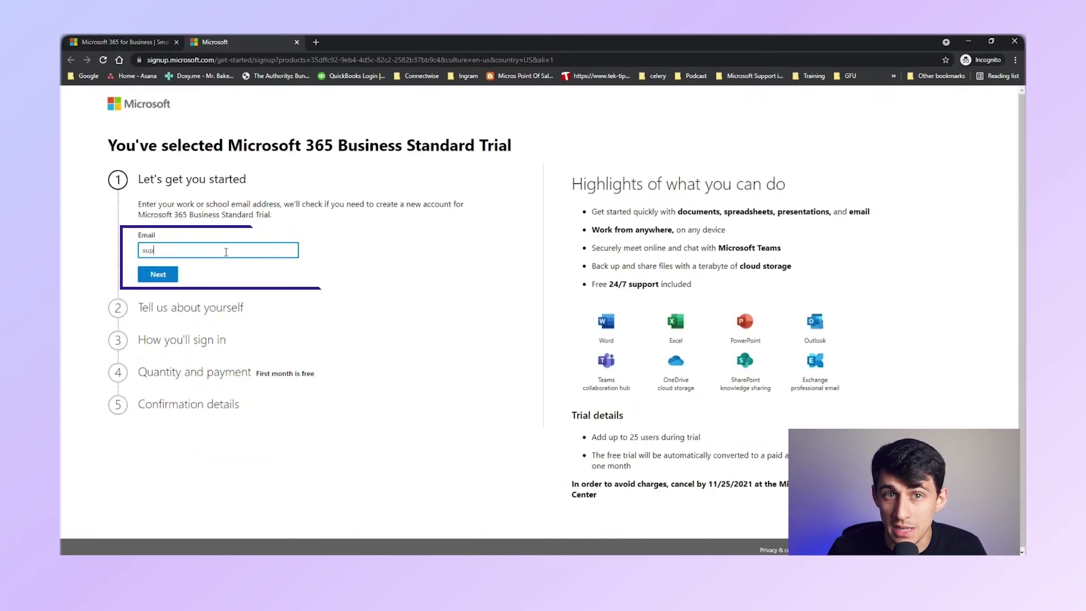
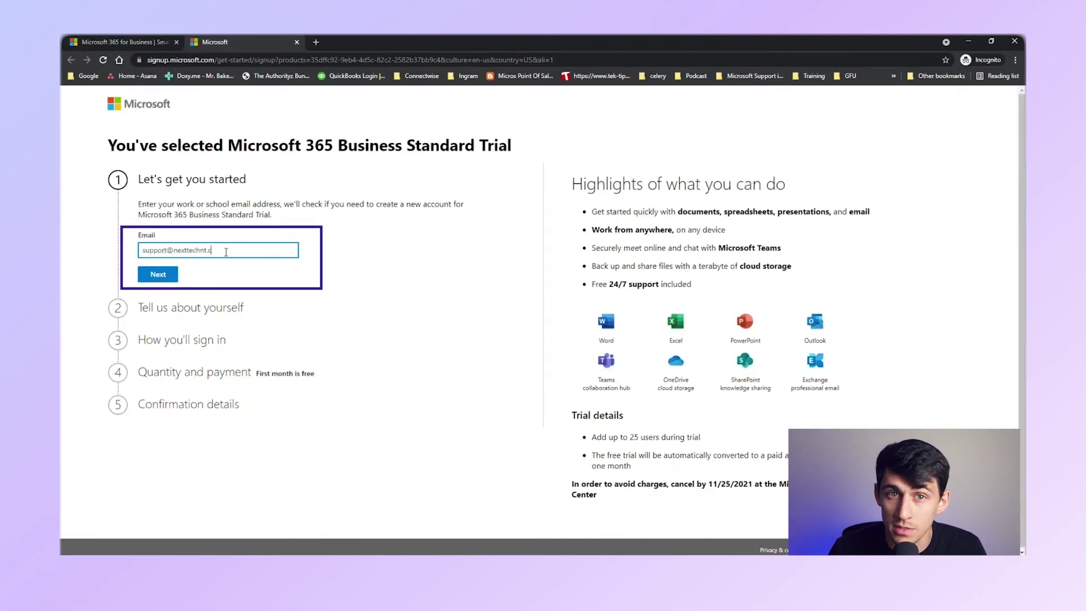
key("Return")
left_click(188, 234)
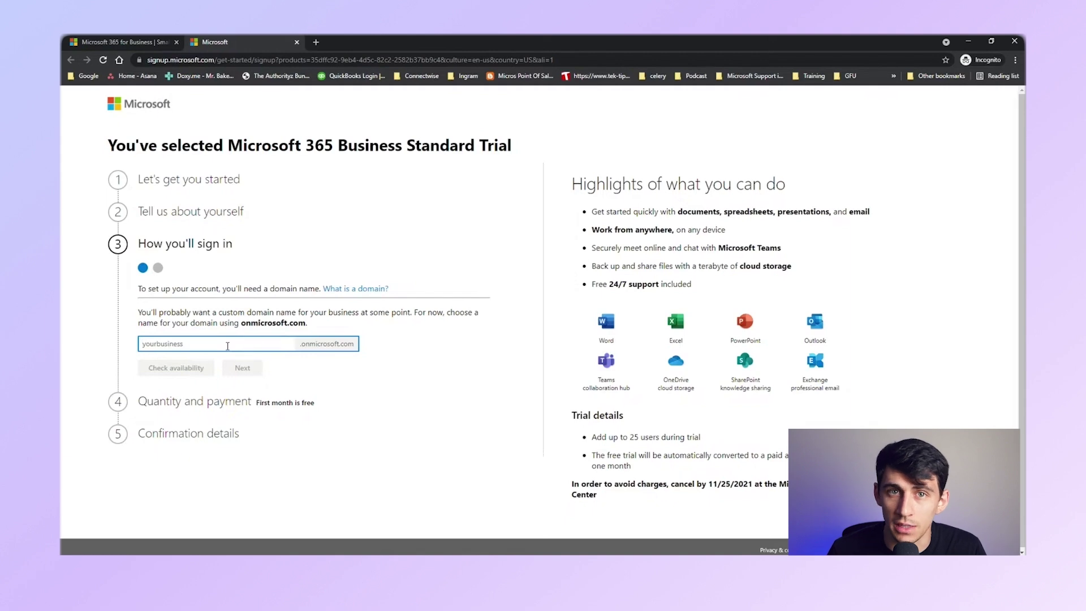
Claim the available domain name nexttechnt.onmicrosoft.com for the new account
type("nexttech")
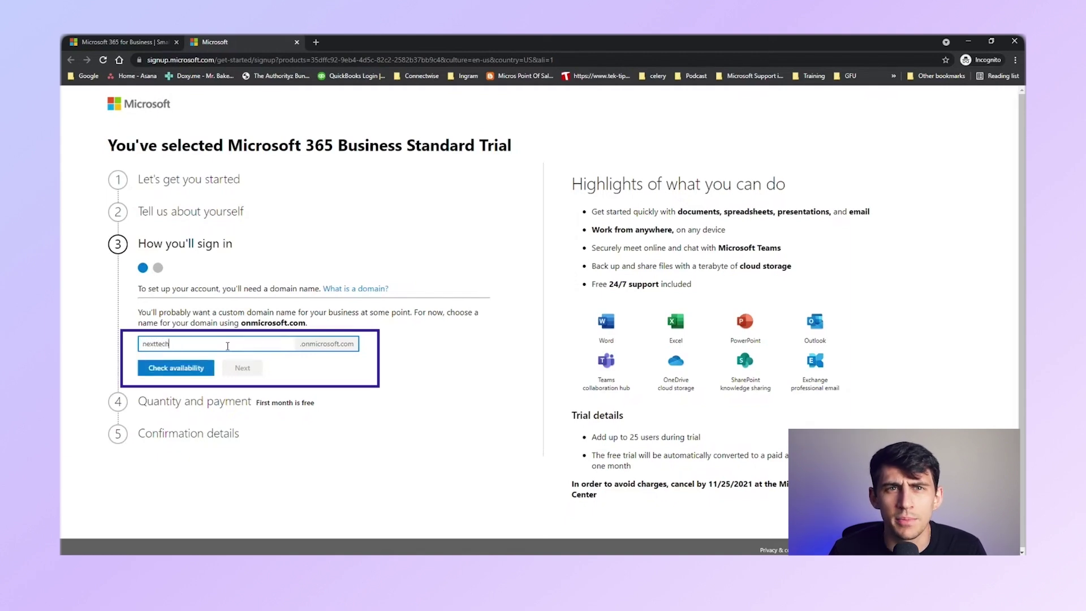
left_click(177, 367)
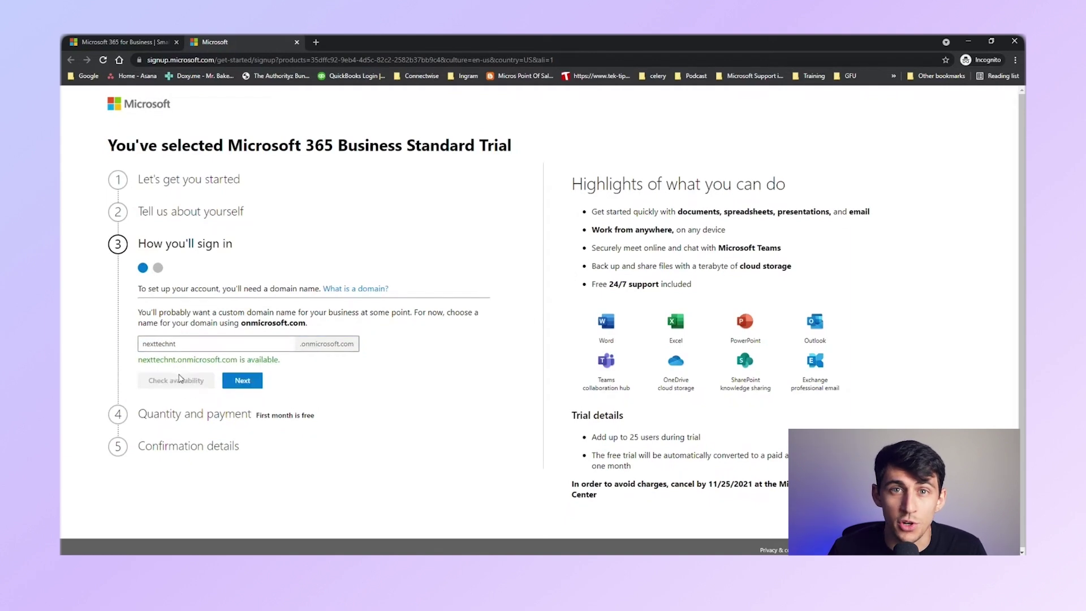
left_click(243, 381)
Create the admin sign-in username and password, then start the Business Standard trial
key("Tab")
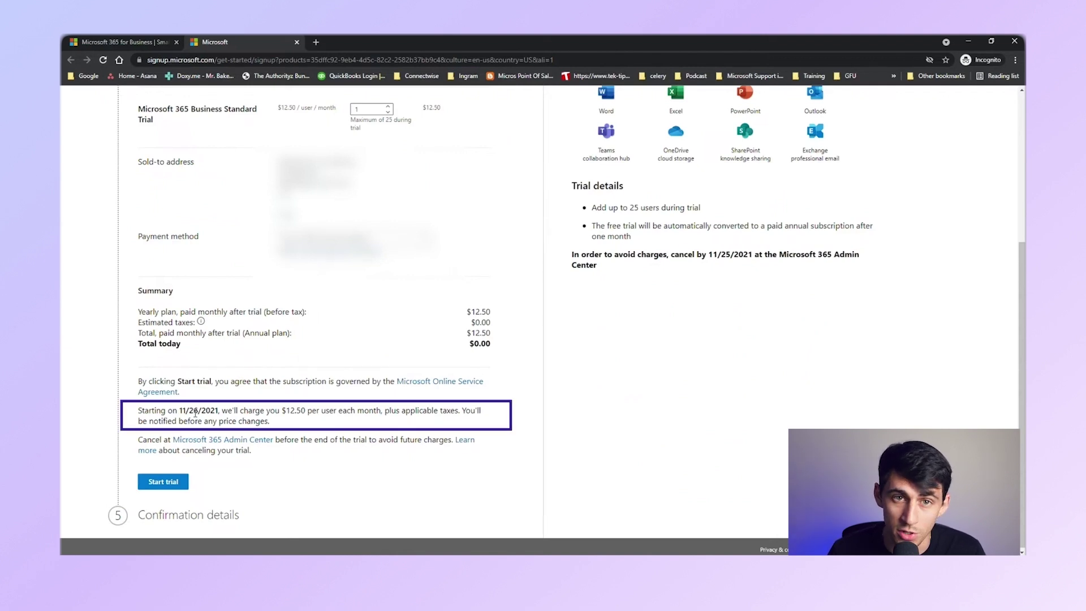
left_click(164, 485)
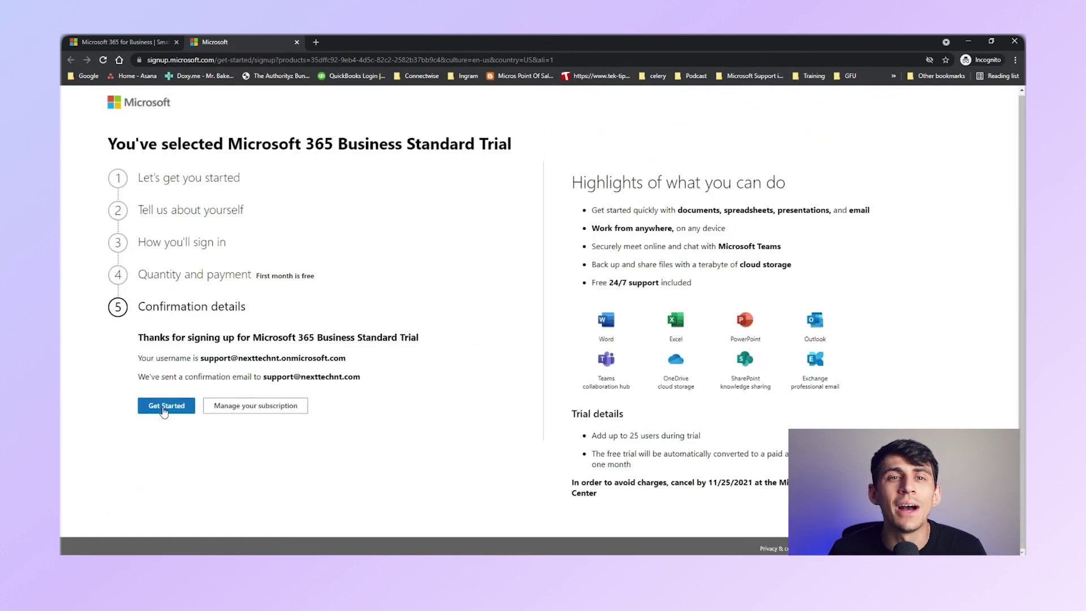
Sign in with the new onmicrosoft.com admin account
left_click(164, 406)
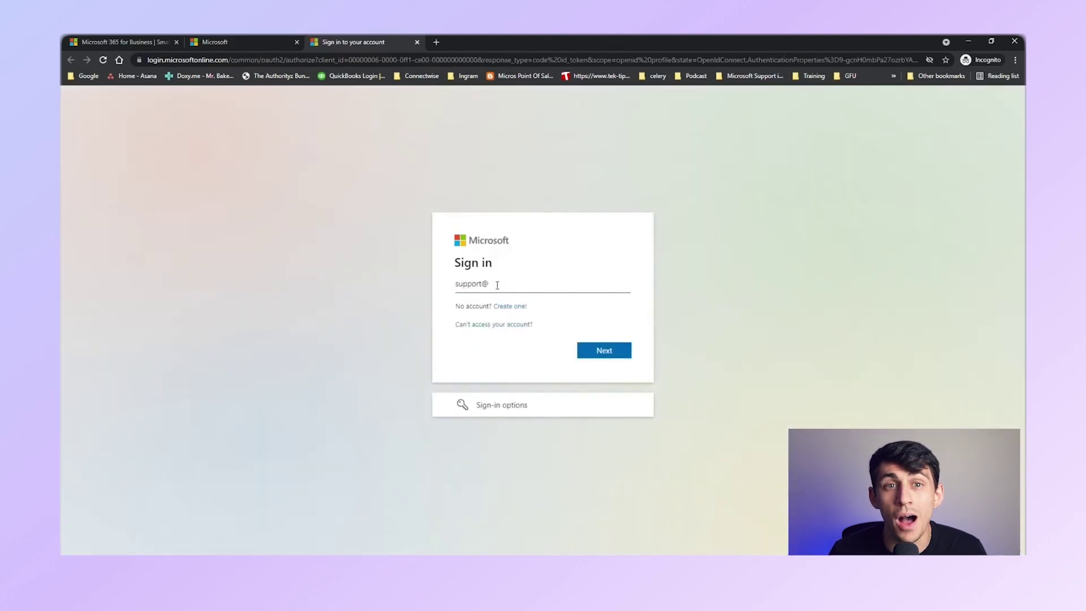
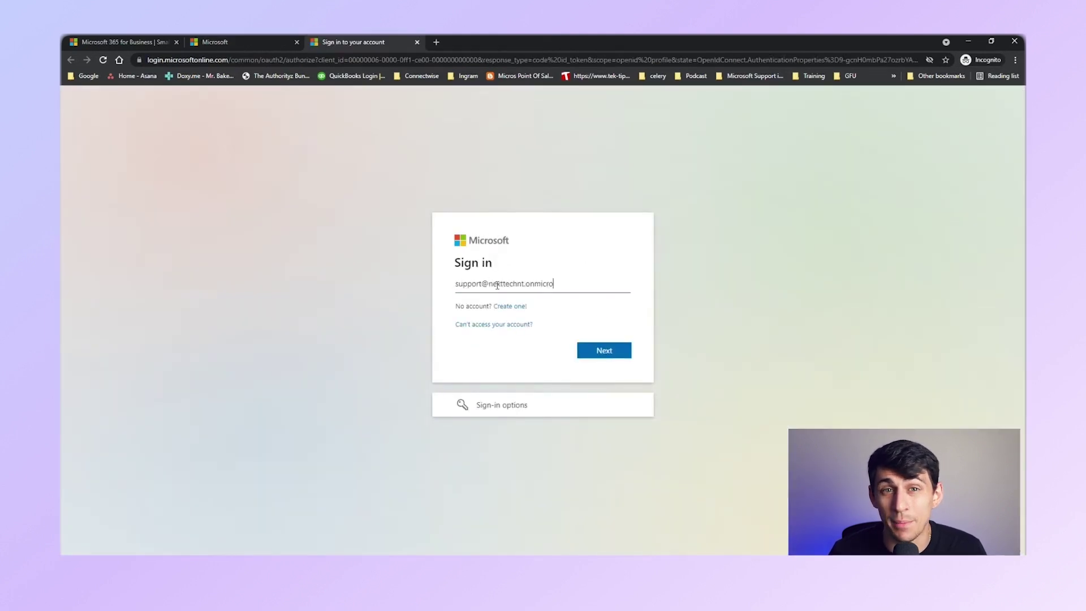
key("Return")
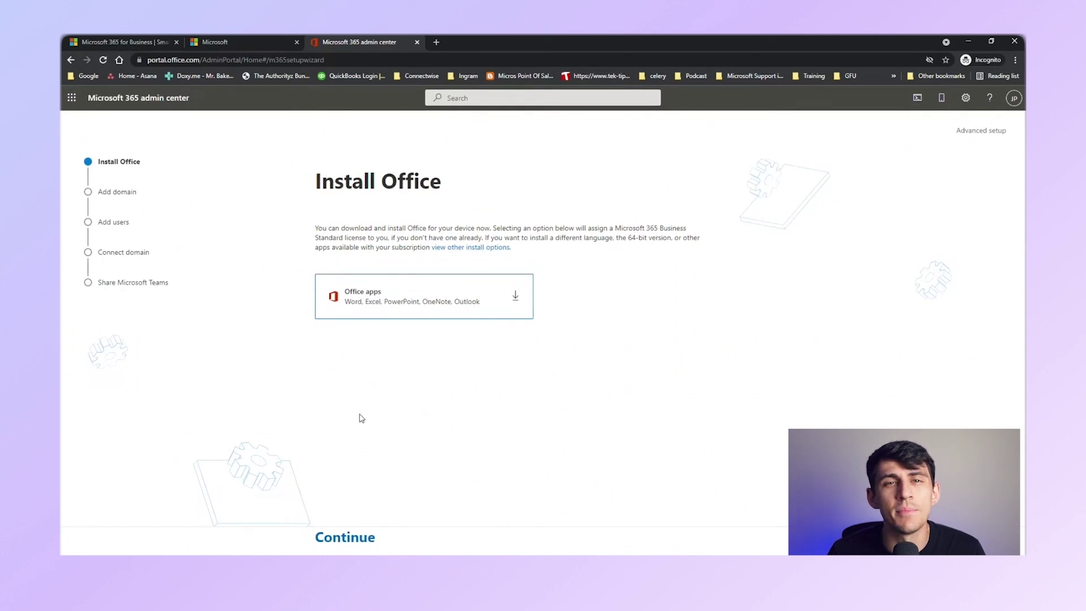
Skip the Office install and add nexttechnt.com as the organization's own domain
left_click(347, 539)
left_click(361, 316)
type("nexttechnt.com")
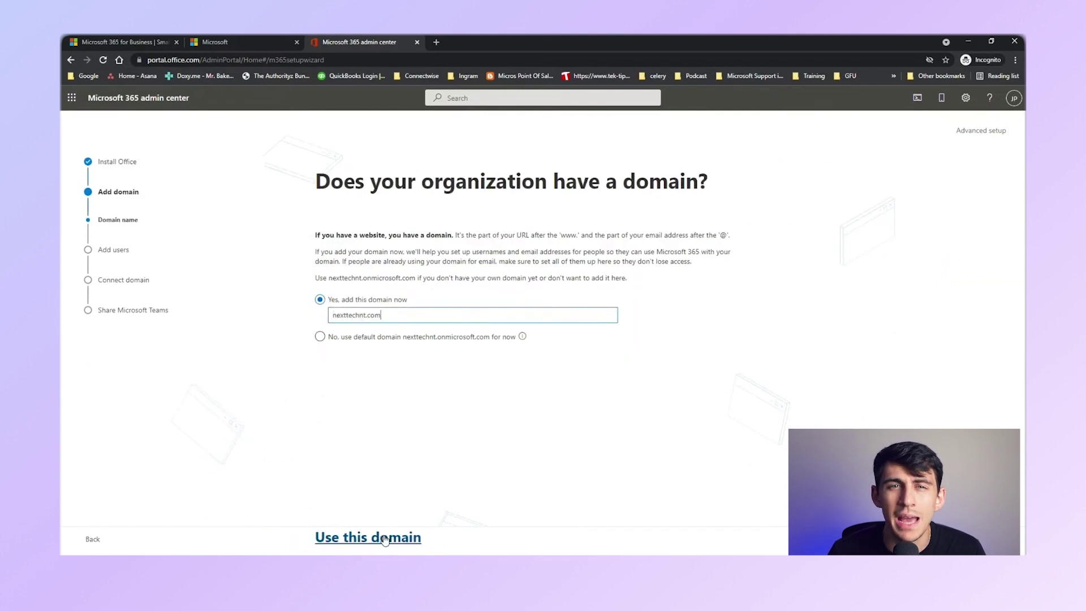
left_click(380, 537)
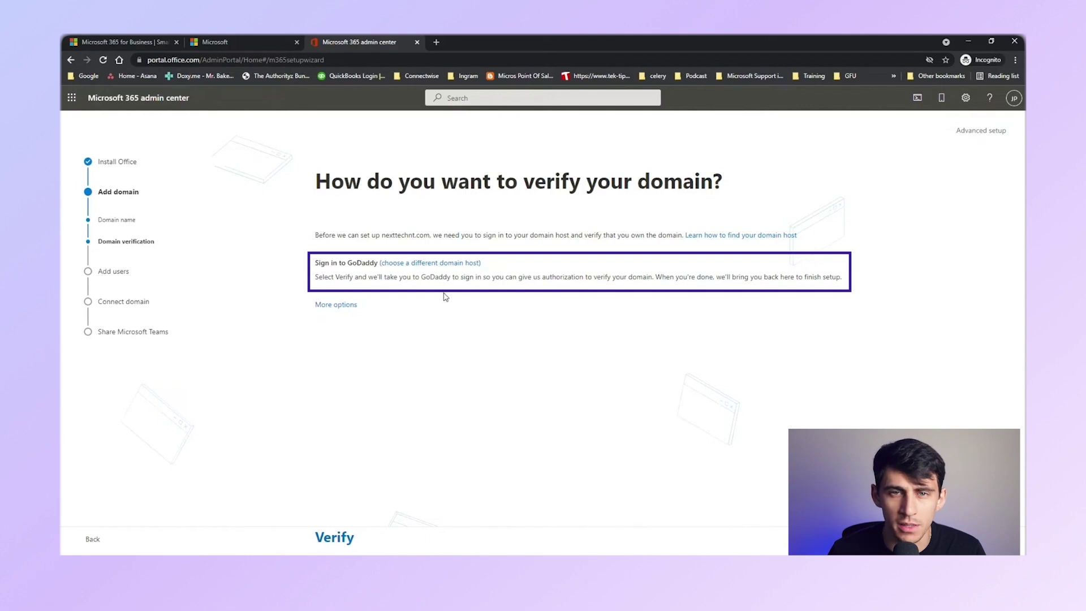
Choose TXT record verification and copy the value MS=ms34728351
left_click(341, 306)
left_click(327, 305)
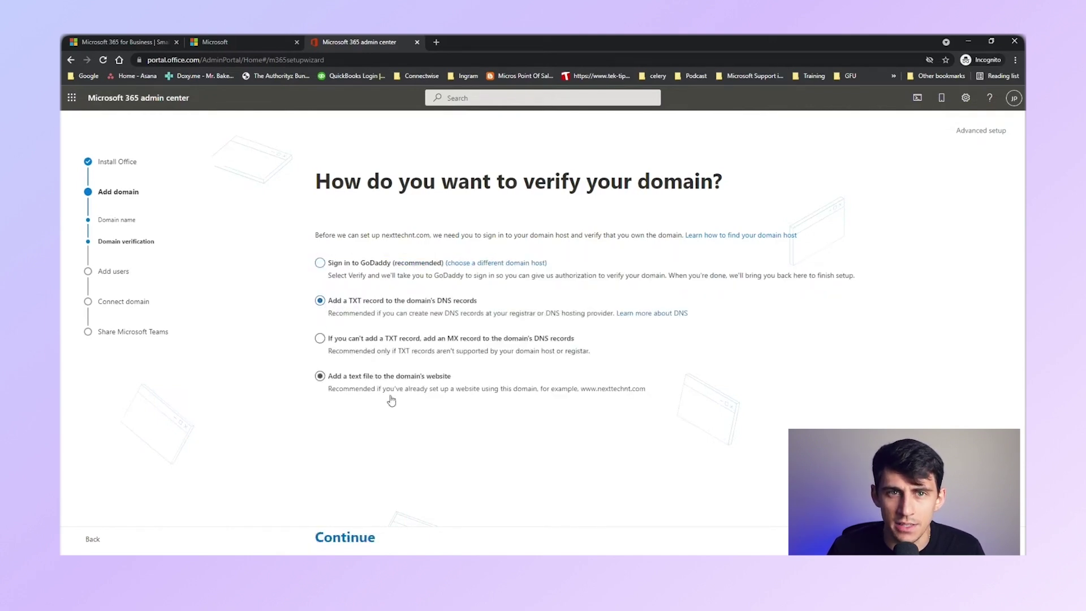
left_click(370, 535)
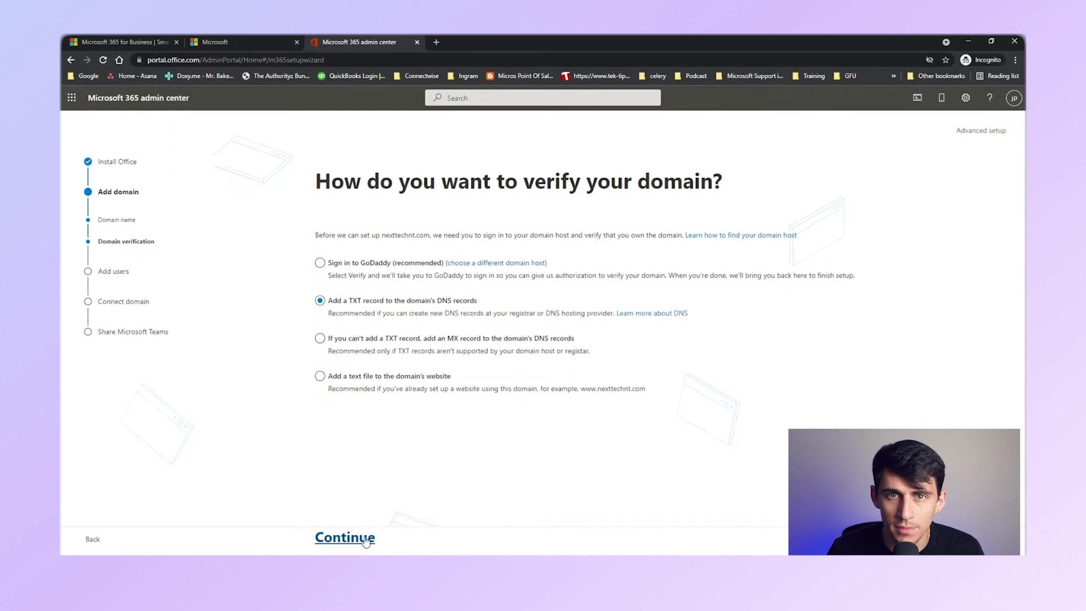
left_click_drag(335, 376, 390, 376)
key("ctrl+c")
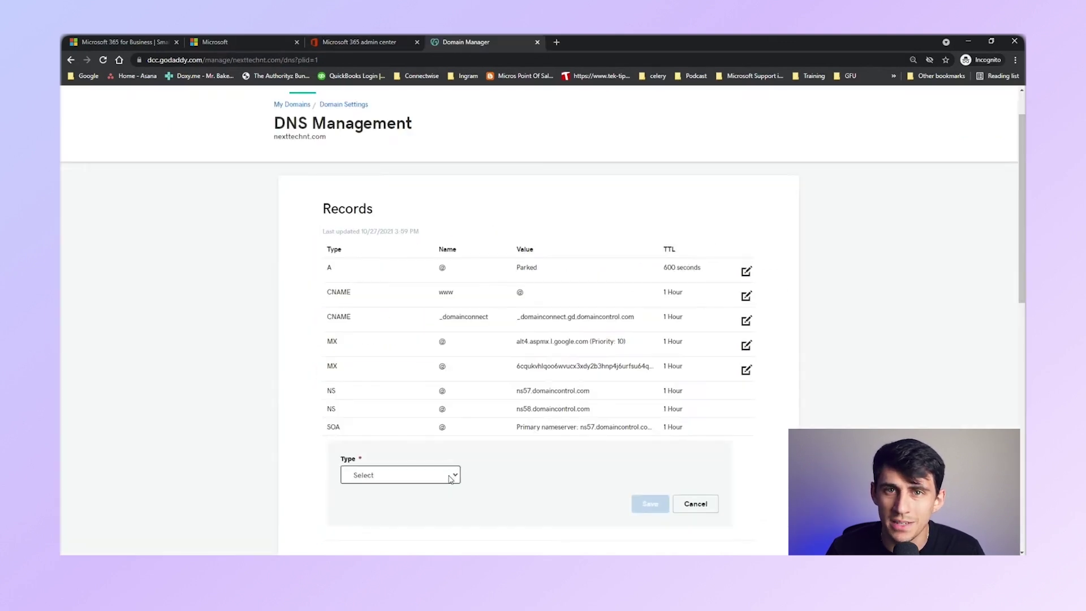
Add a GoDaddy TXT record with host @ and value MS=ms34728351, then verify the domain
left_click(454, 474)
left_click(397, 433)
left_click(496, 474)
type("@")
left_click(655, 475)
key("ctrl+v")
scroll(497, 526, "down", 2)
left_click(648, 443)
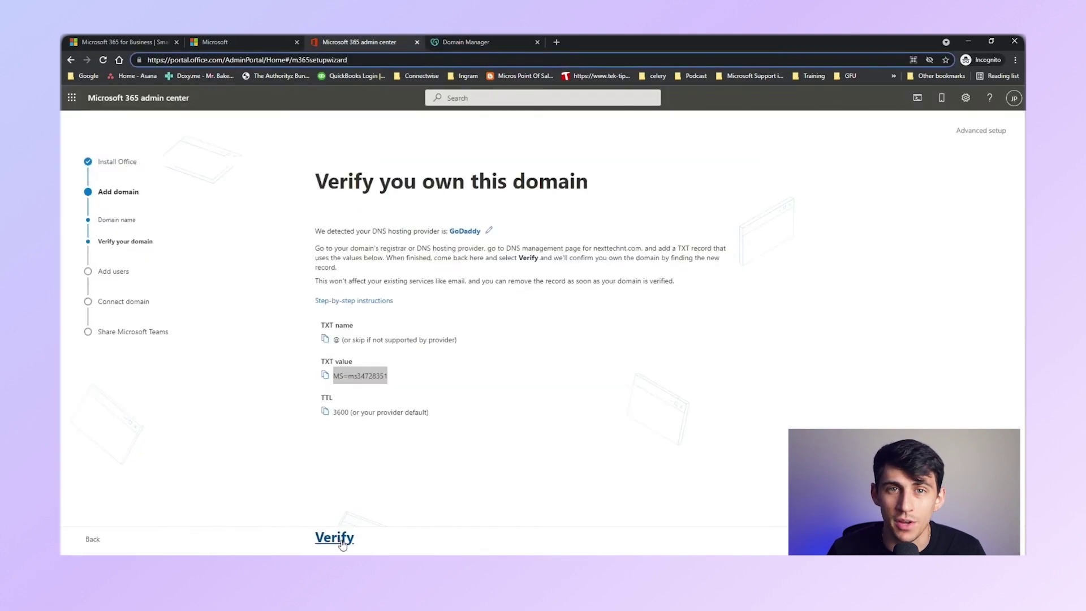
left_click(335, 537)
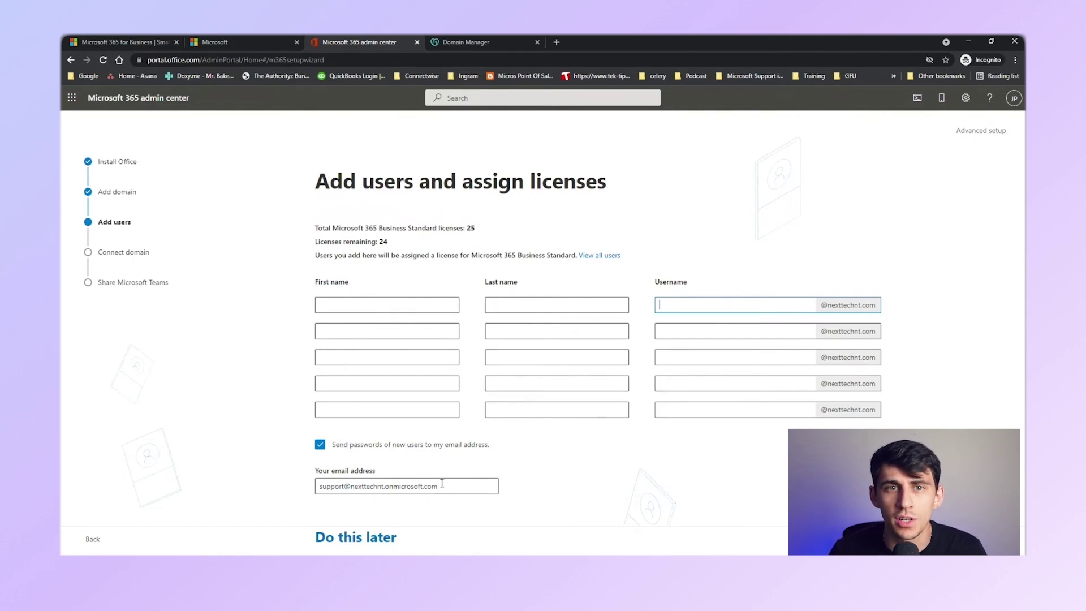
Skip adding users and assigning licenses for now
left_click(367, 538)
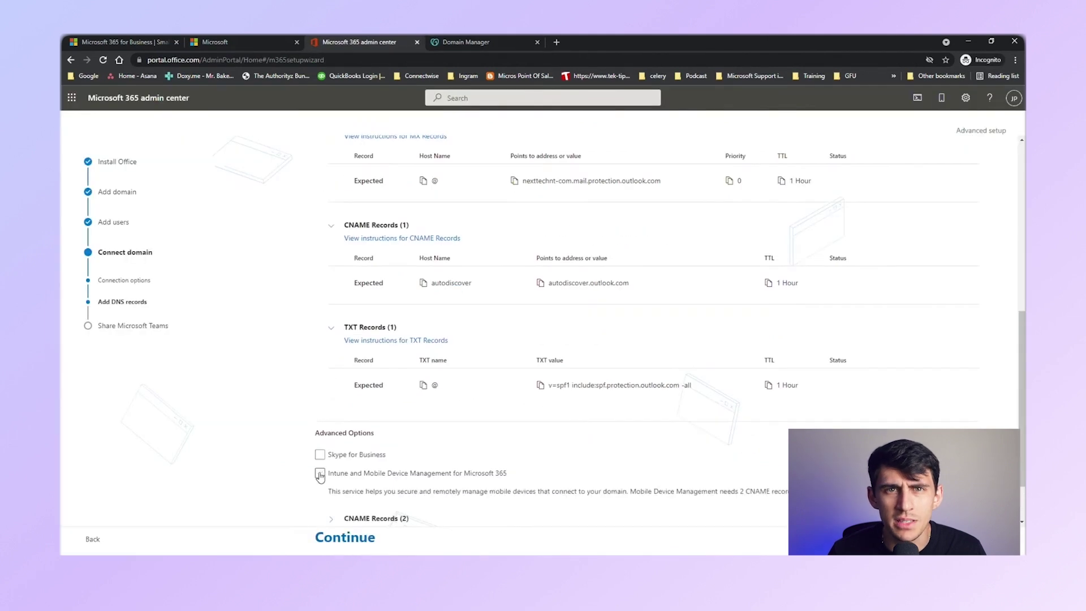
Include Intune mobile device management in the domain setup and scroll to the DNS records
left_click(318, 476)
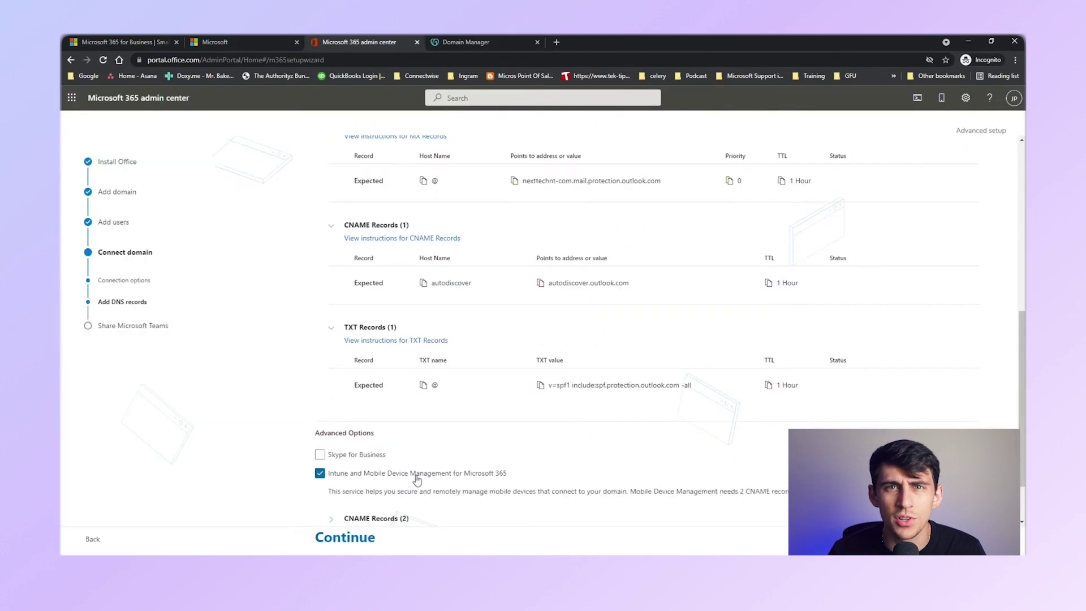
scroll(412, 473, "down", 1)
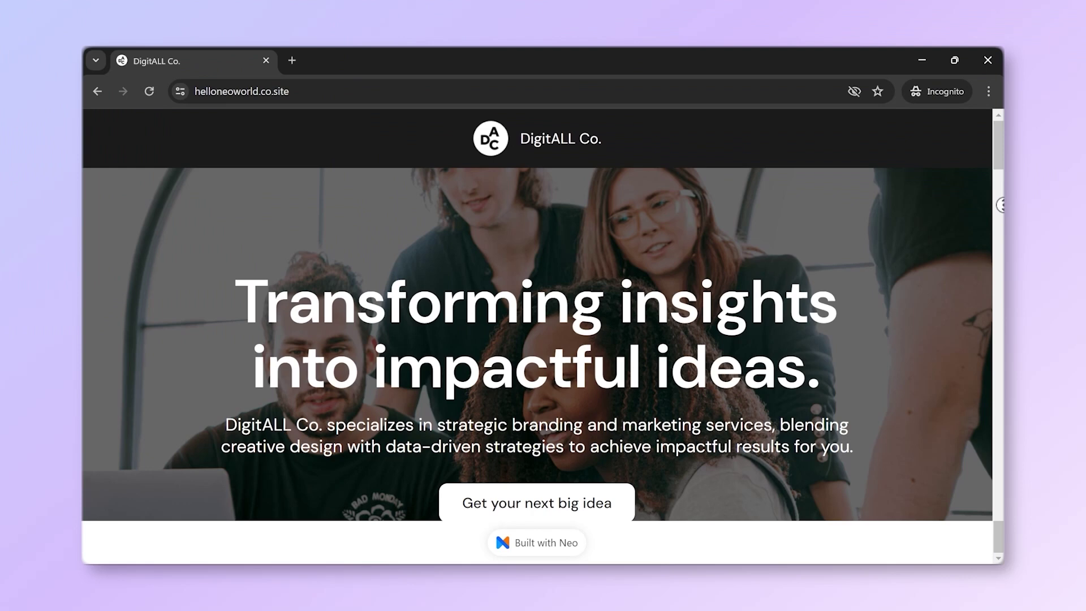
Generate a Professional, Short email from the prompt 'Write an email for a new launch of our product'
scroll(1002, 242, "down", 6)
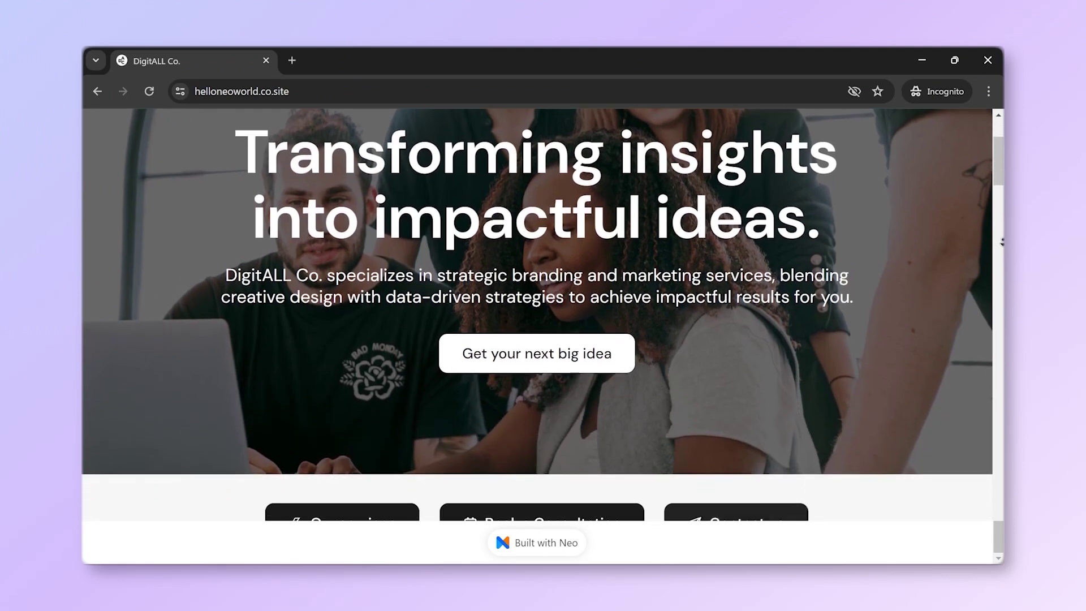
scroll(1002, 242, "down", 2)
scroll(1002, 244, "down", 4)
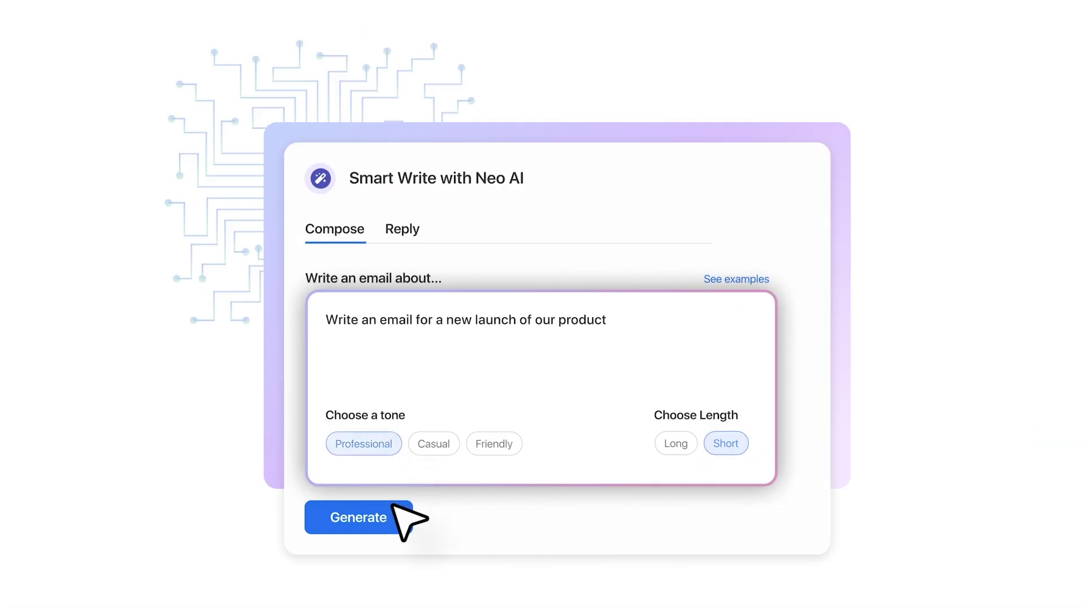
left_click(394, 506)
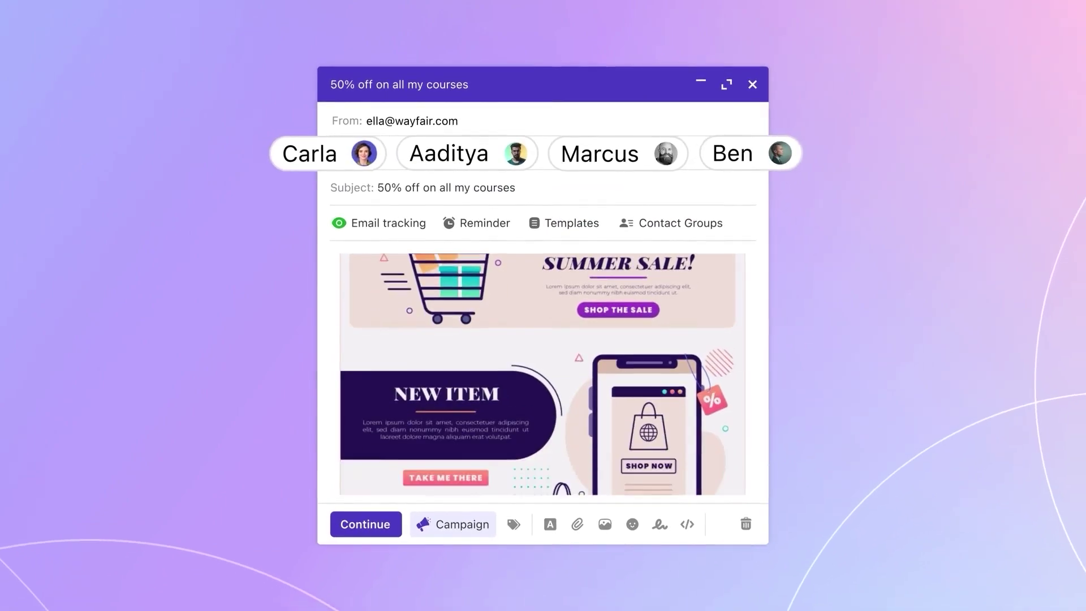